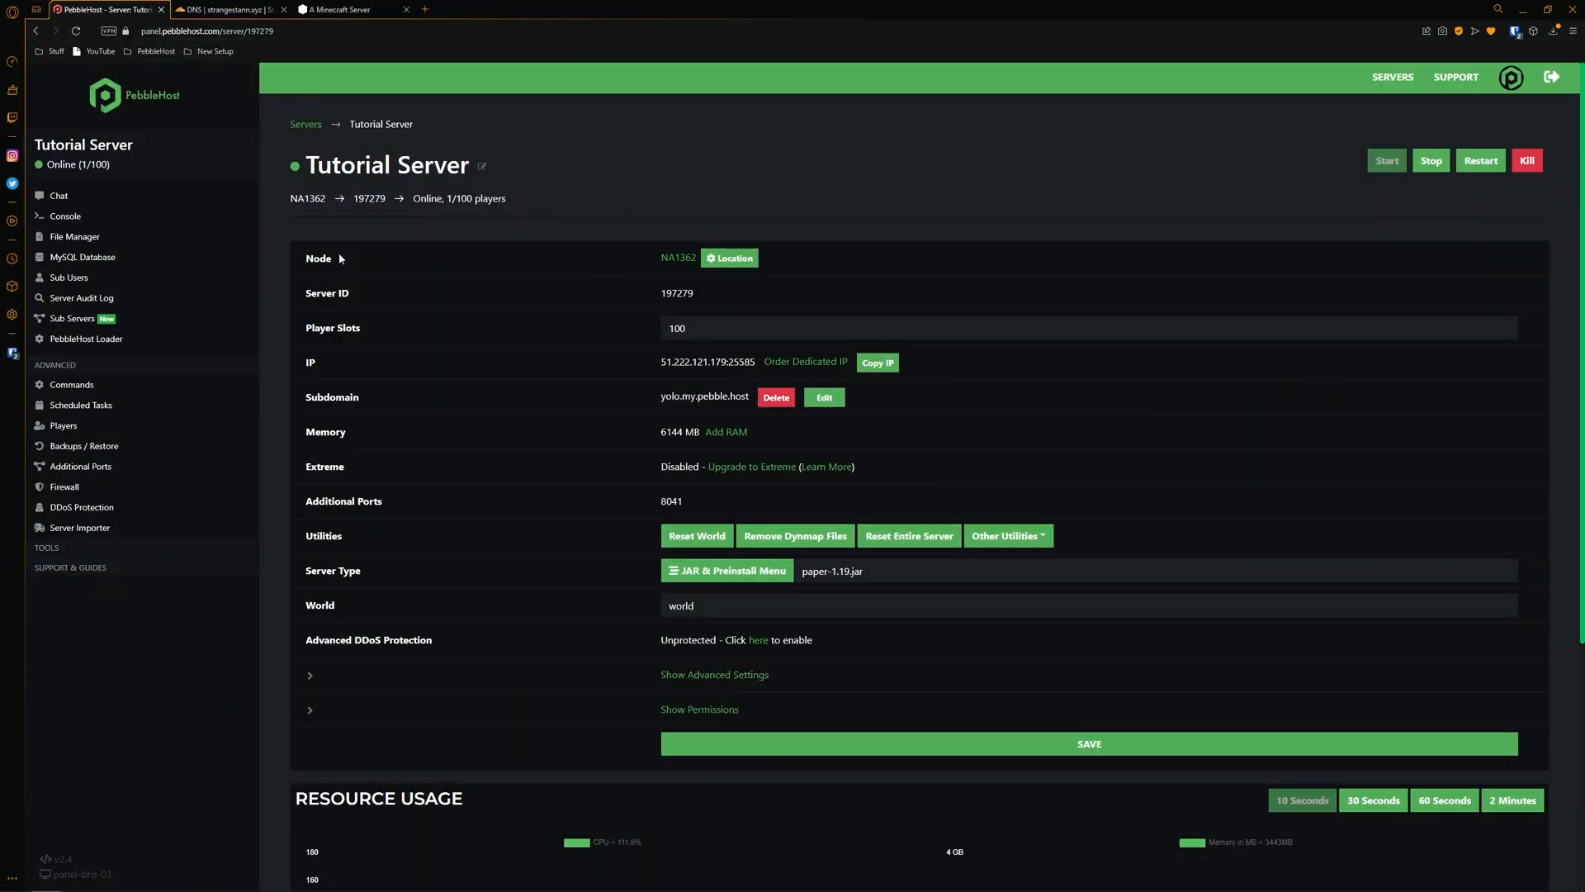
Reach the server's Reverse Proxy page from the TOOLS section of the sidebar.
click(46, 546)
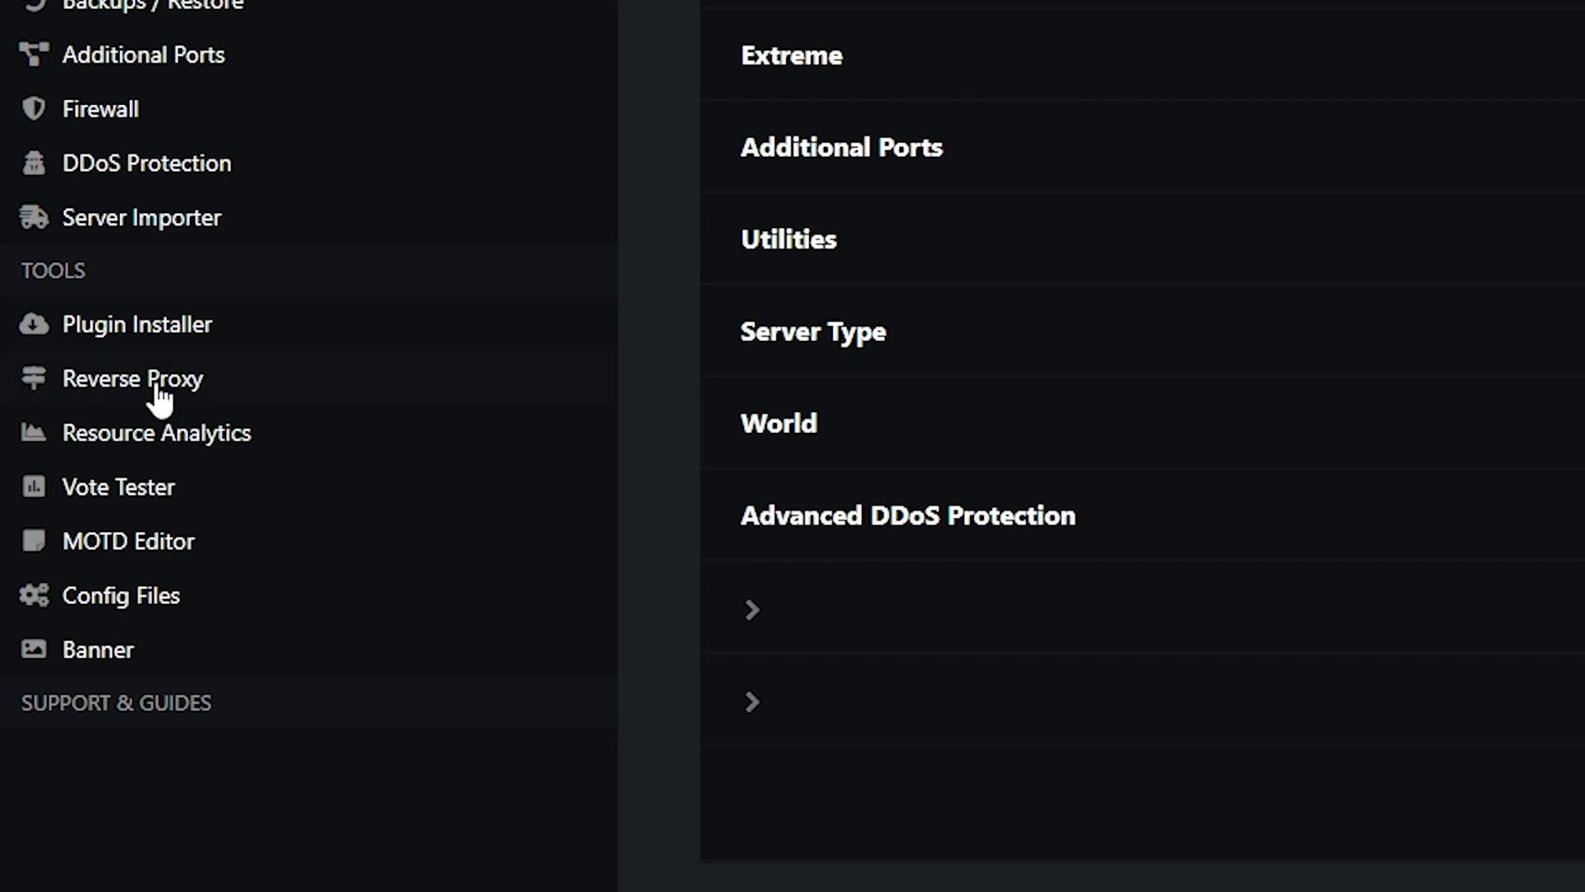
click(133, 378)
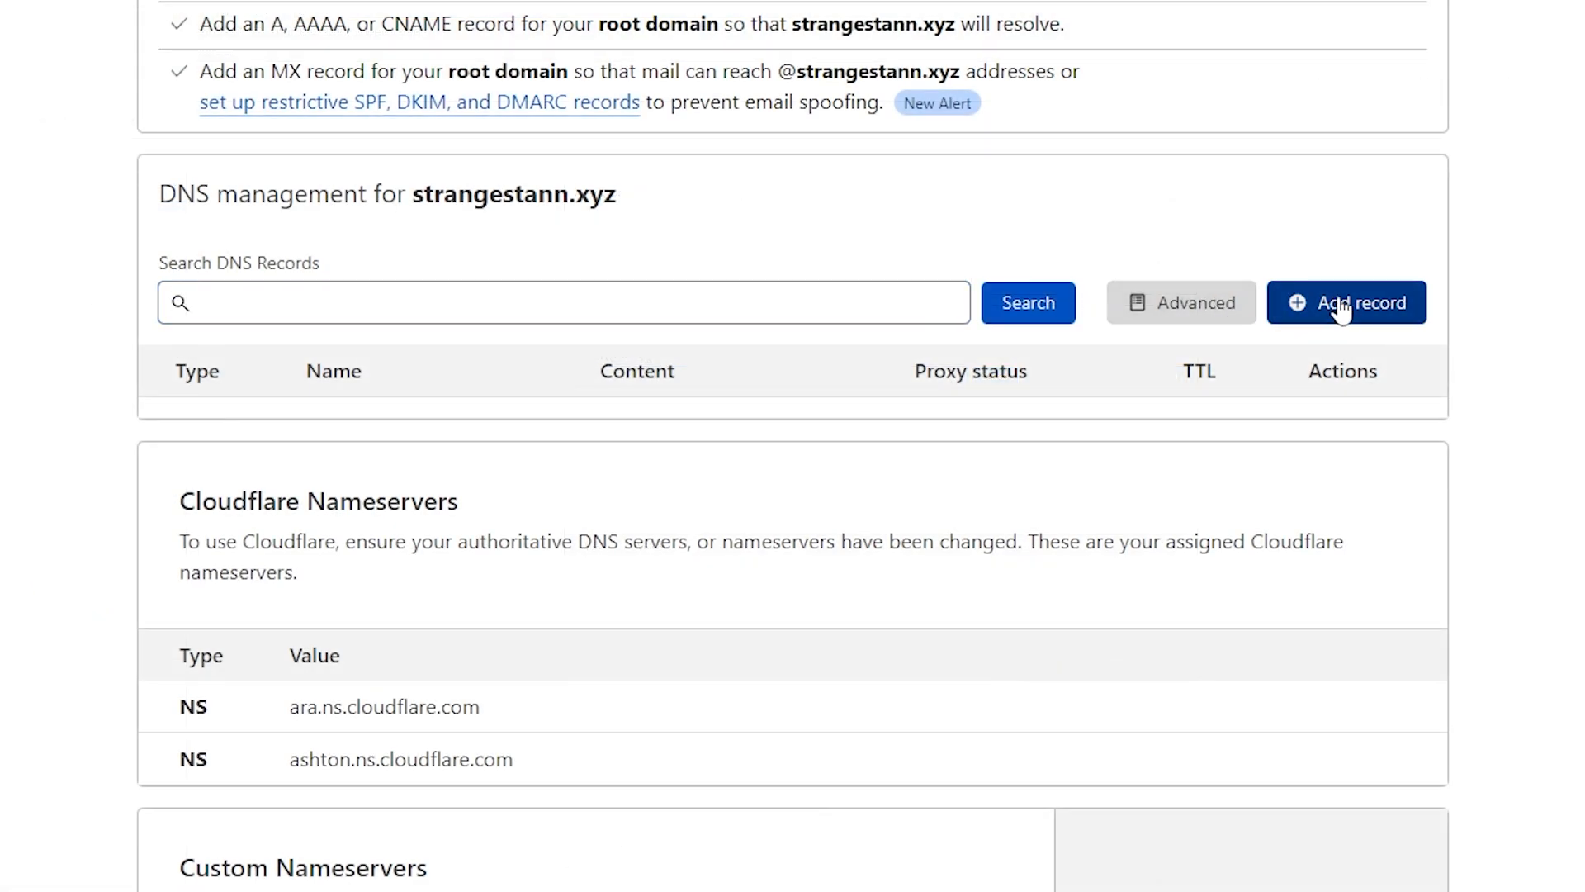
Start a new Cloudflare DNS record of type A named 'map'.
click(1341, 309)
click(248, 451)
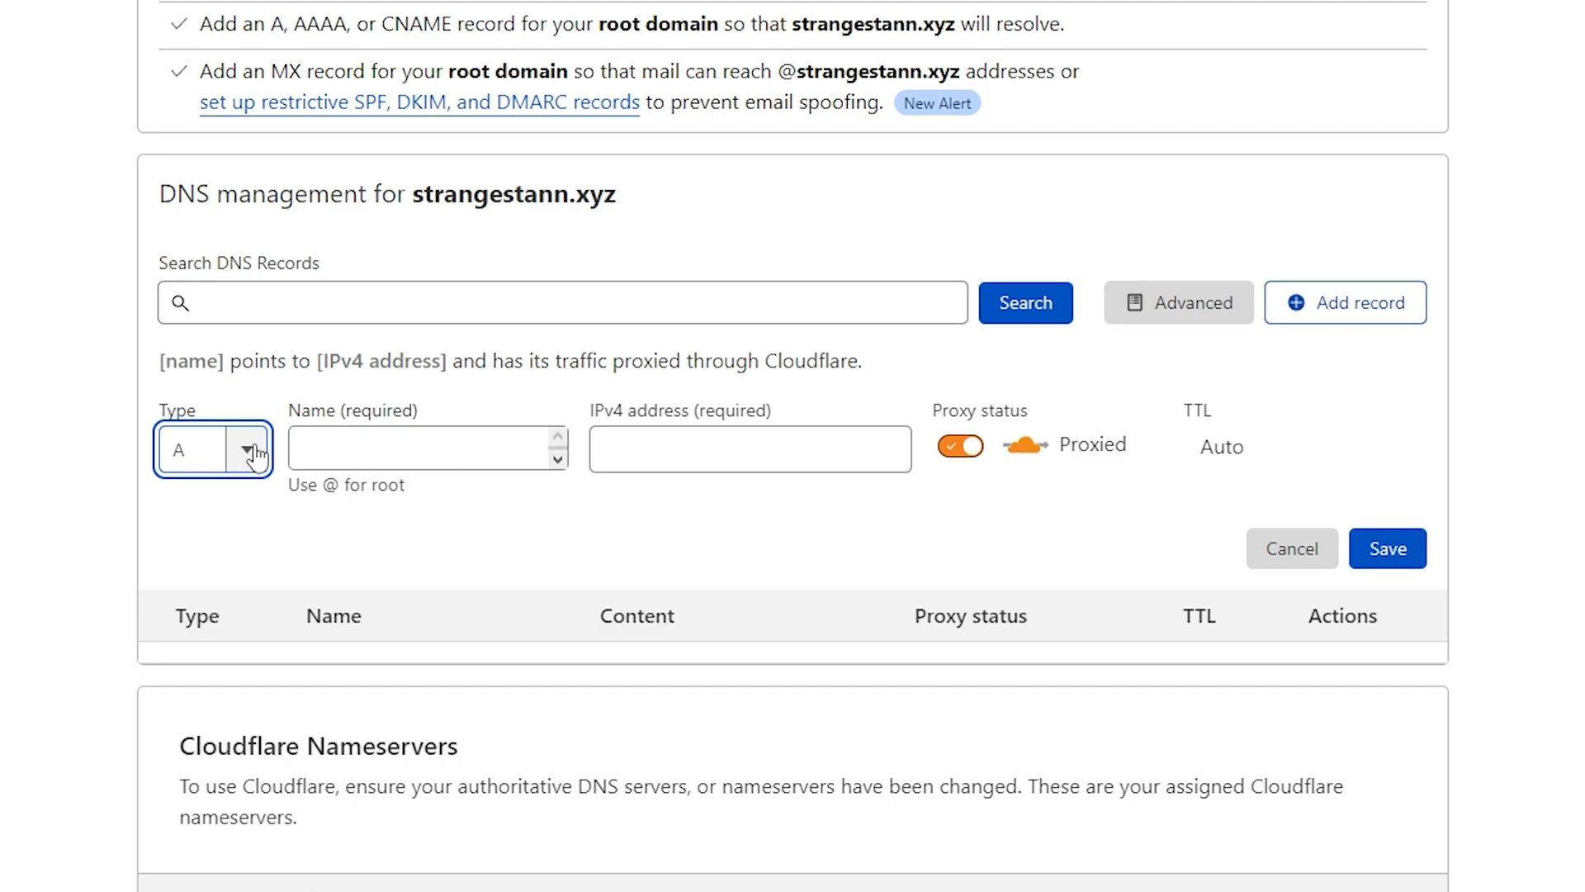
click(422, 449)
text(map)
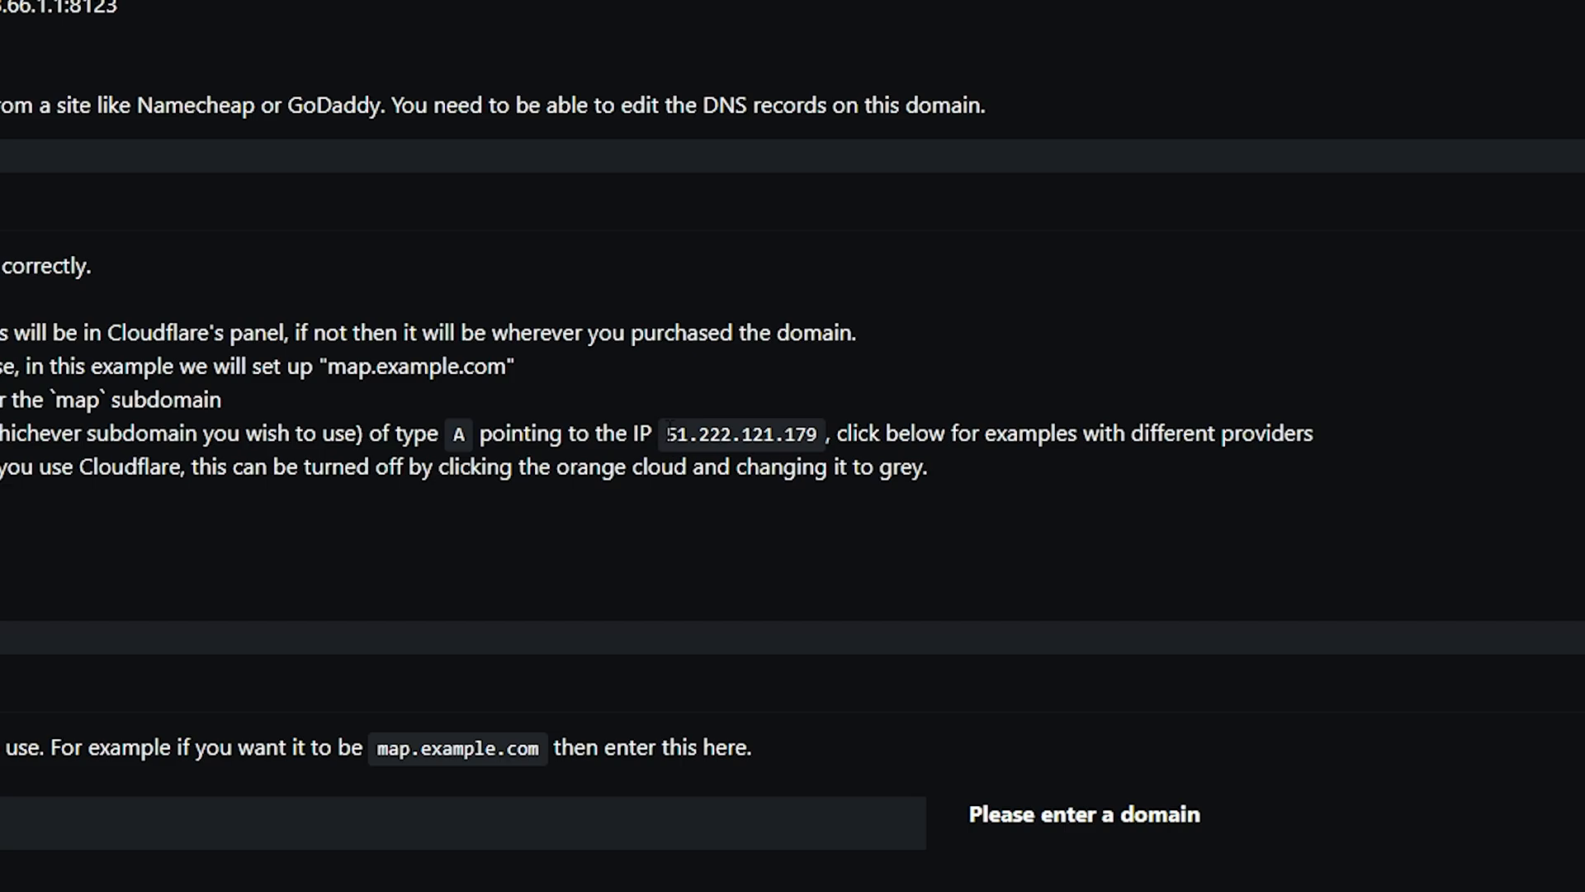
Fill the record's IPv4 address with 51.222.121.179 copied from the PebbleHost instructions.
drag(666, 433, 815, 432)
key(ctrl+c)
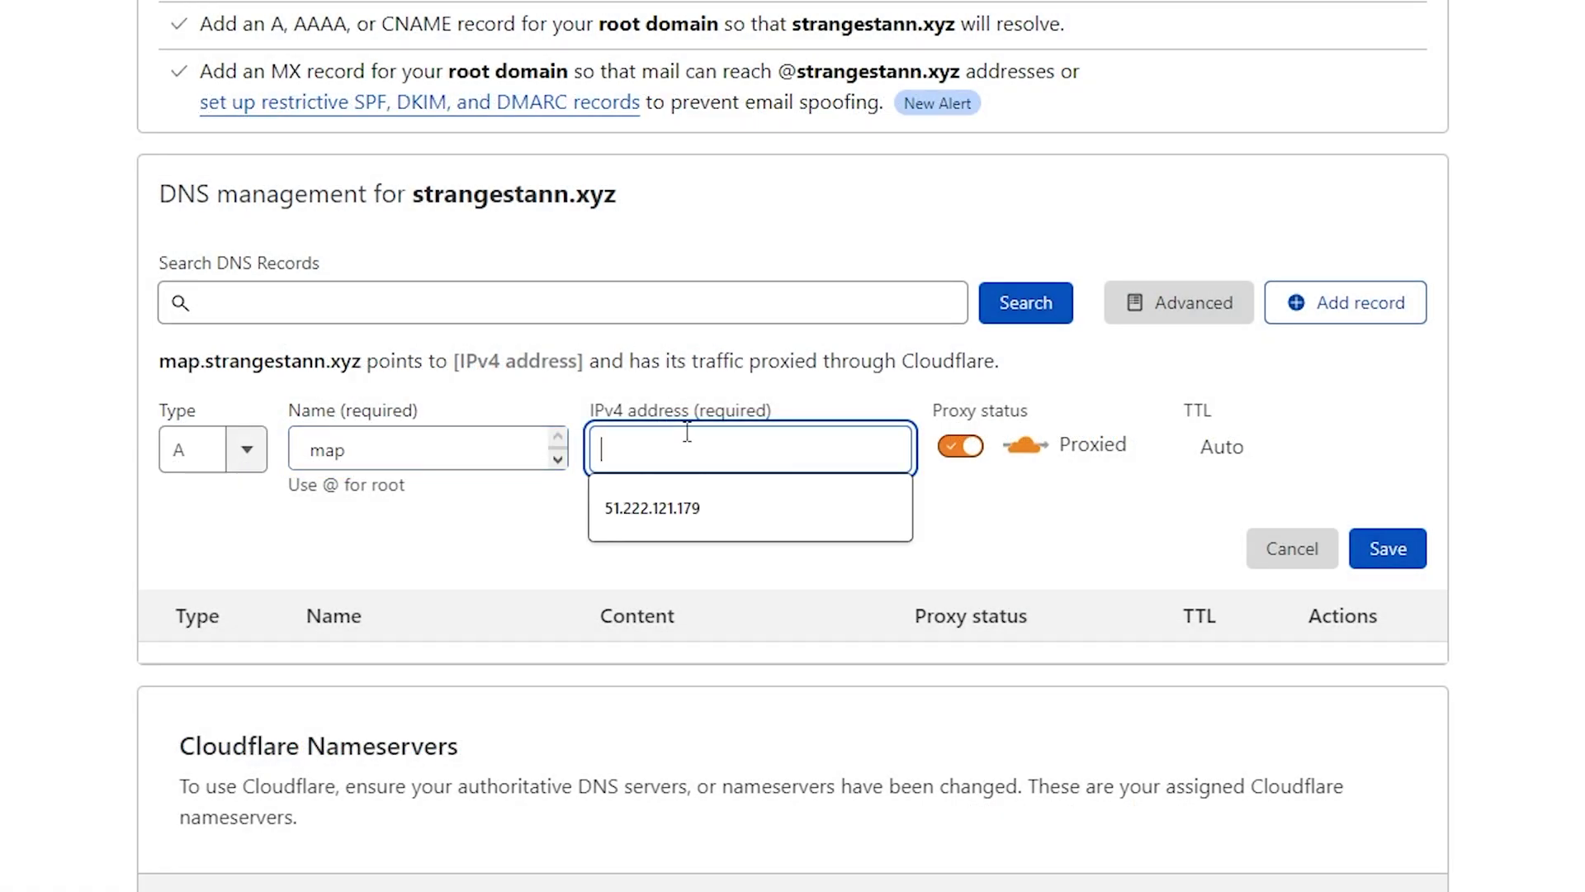
key(ctrl+v)
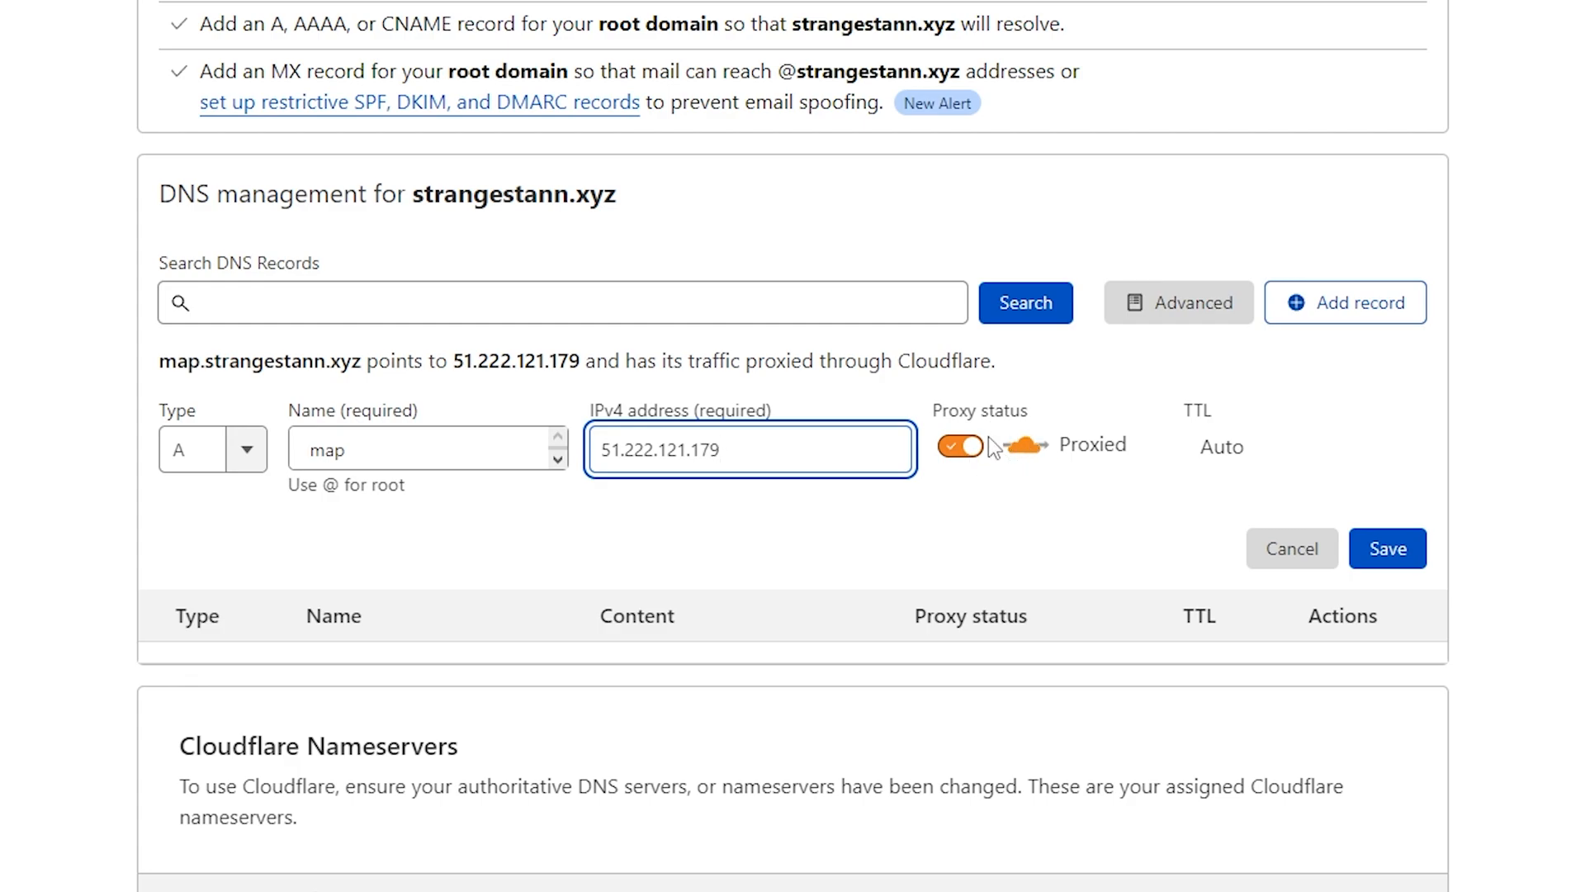
Switch the map A record to DNS only and save it to the records list.
click(962, 446)
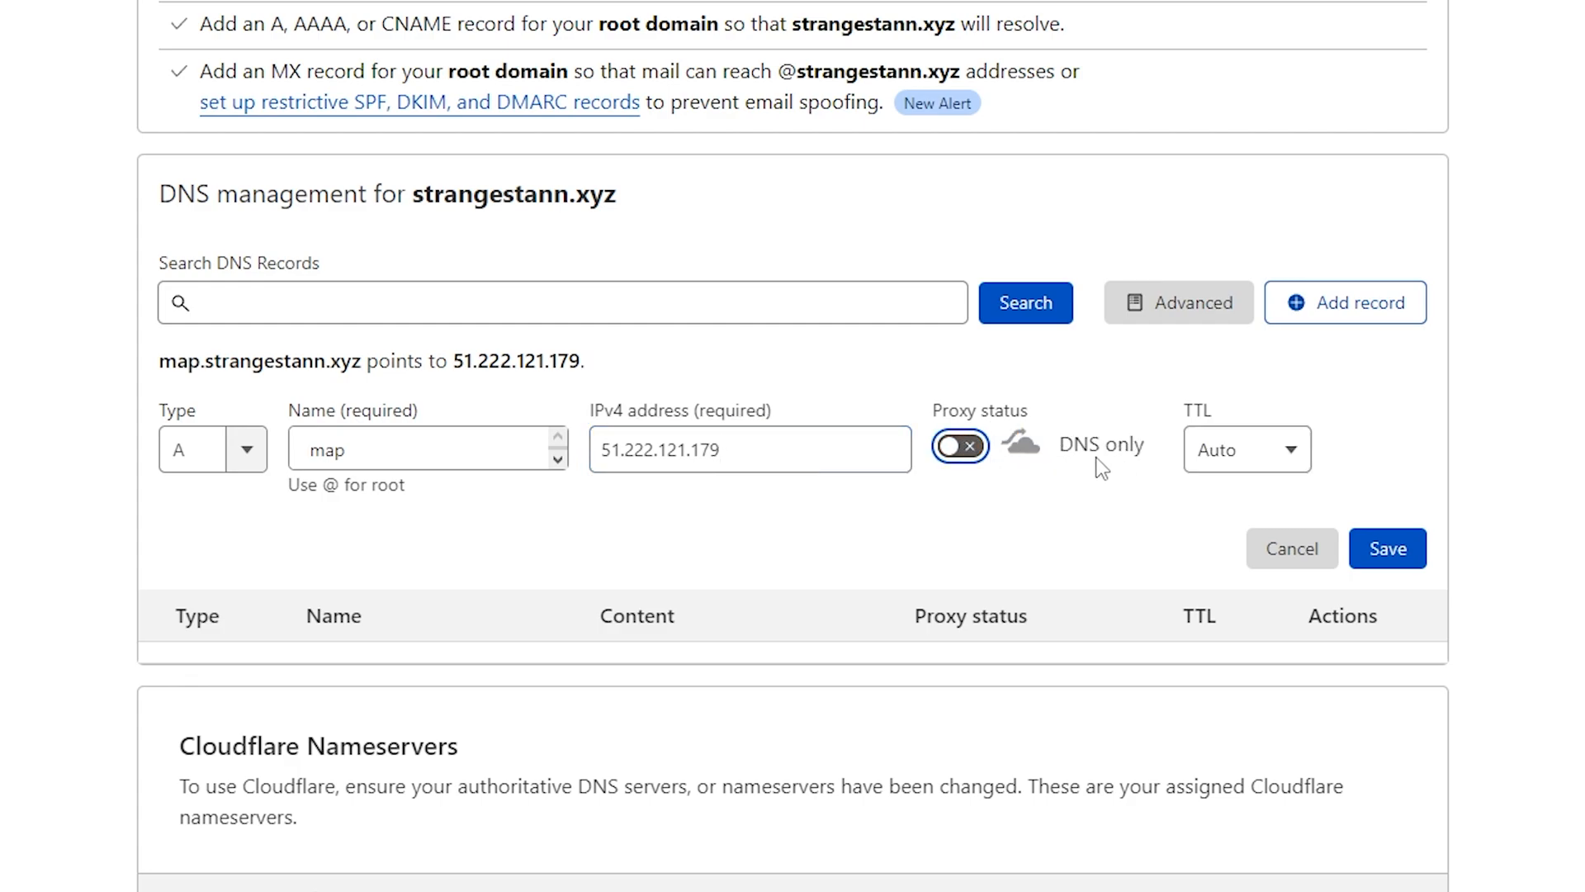
click(1388, 549)
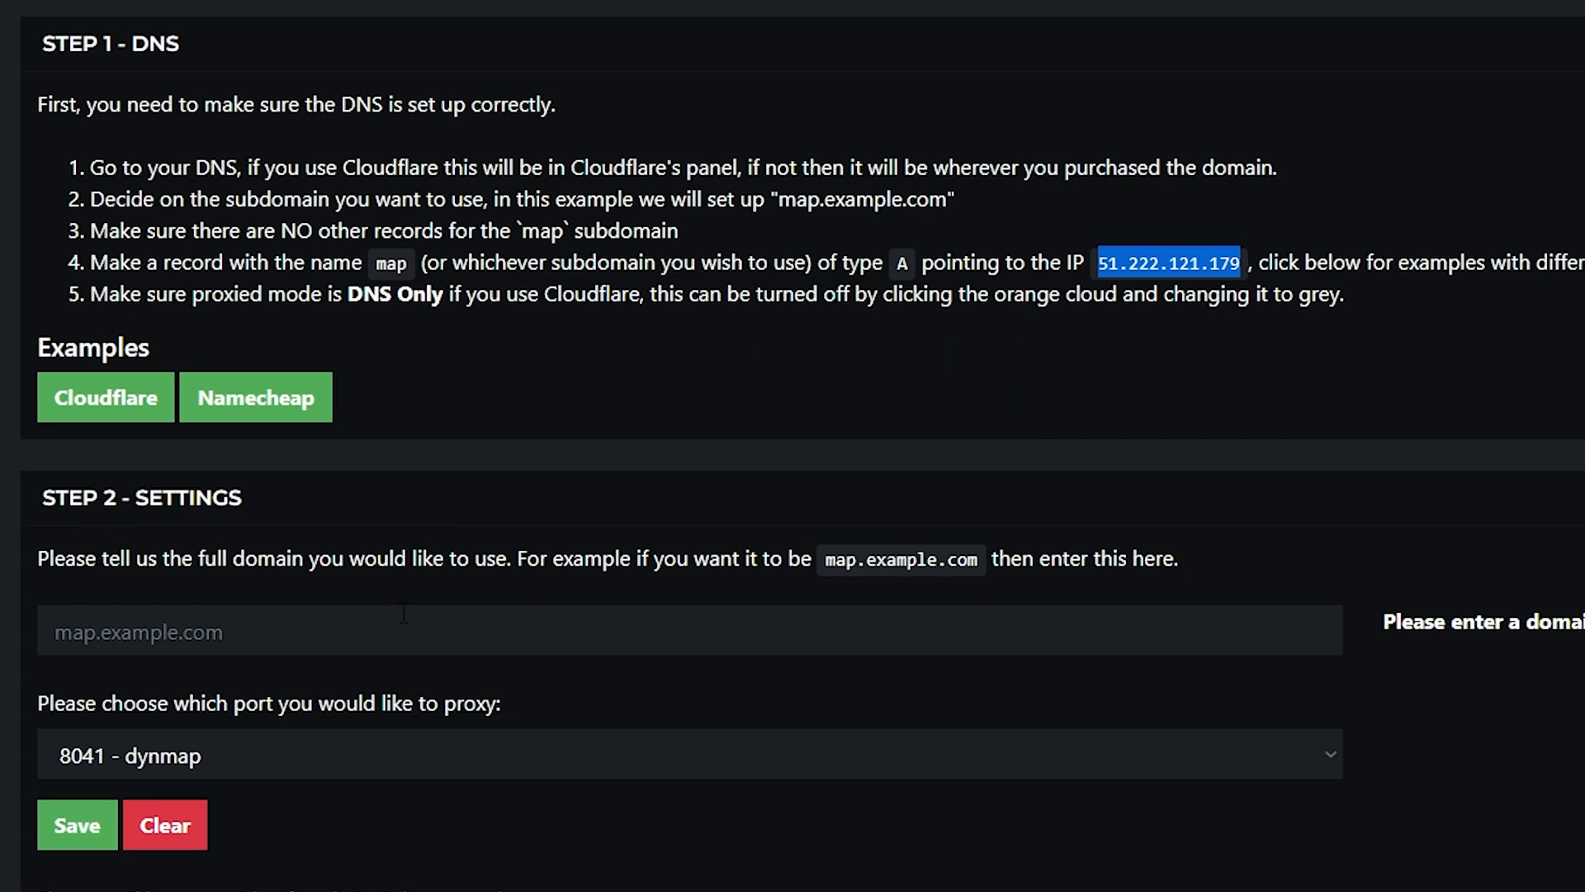
Proxy domain map.strangestann.xyz to port 8041 - dynmap in the reverse proxy settings.
click(421, 626)
text(ma)
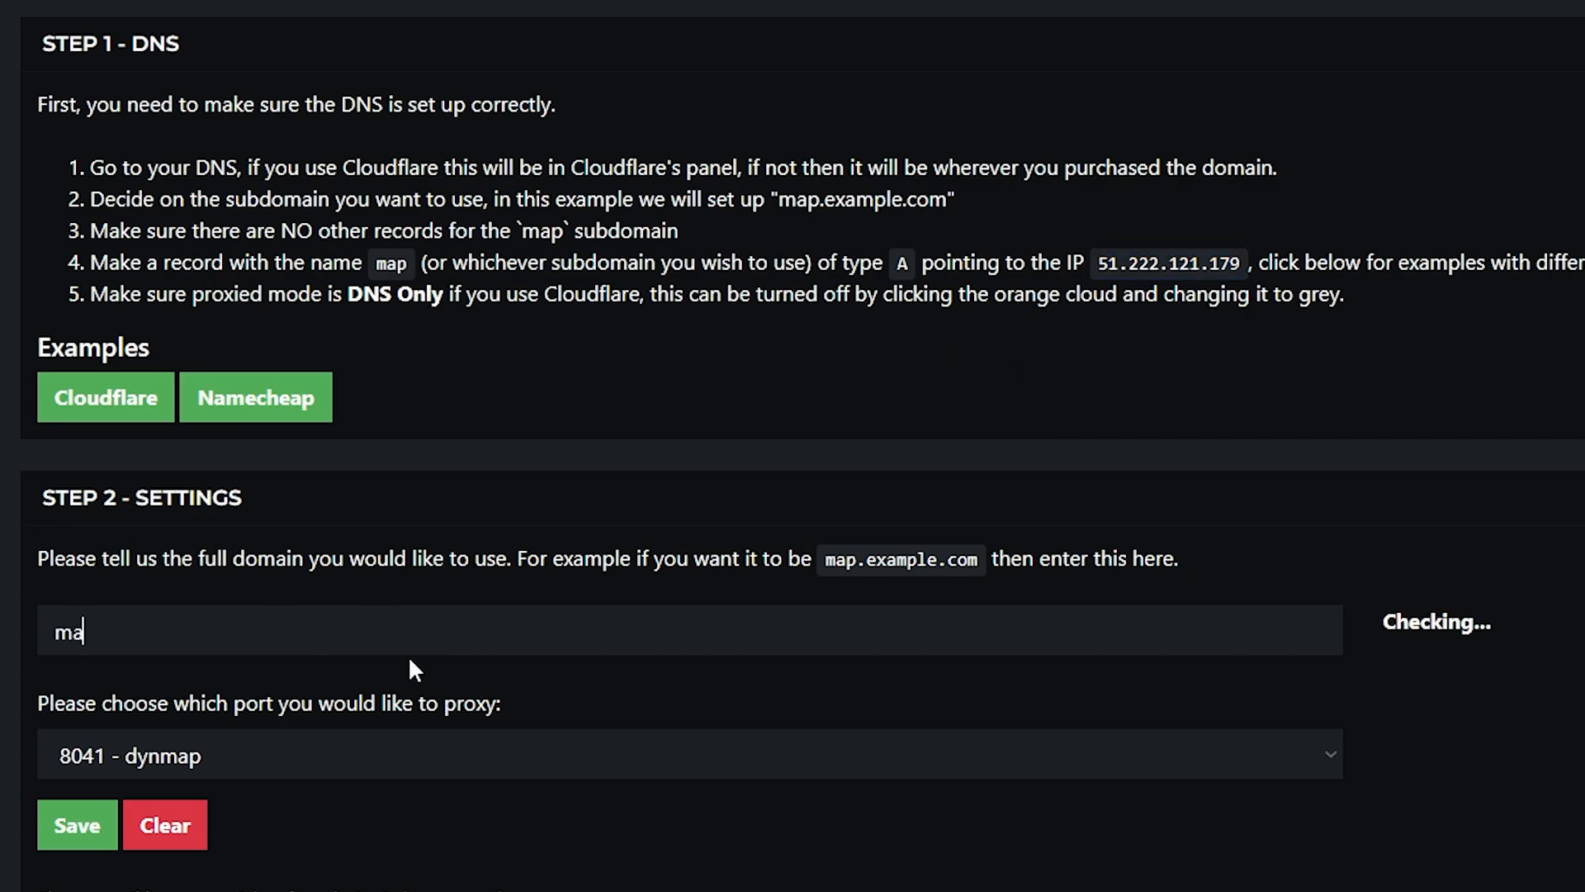
text(p.strangest)
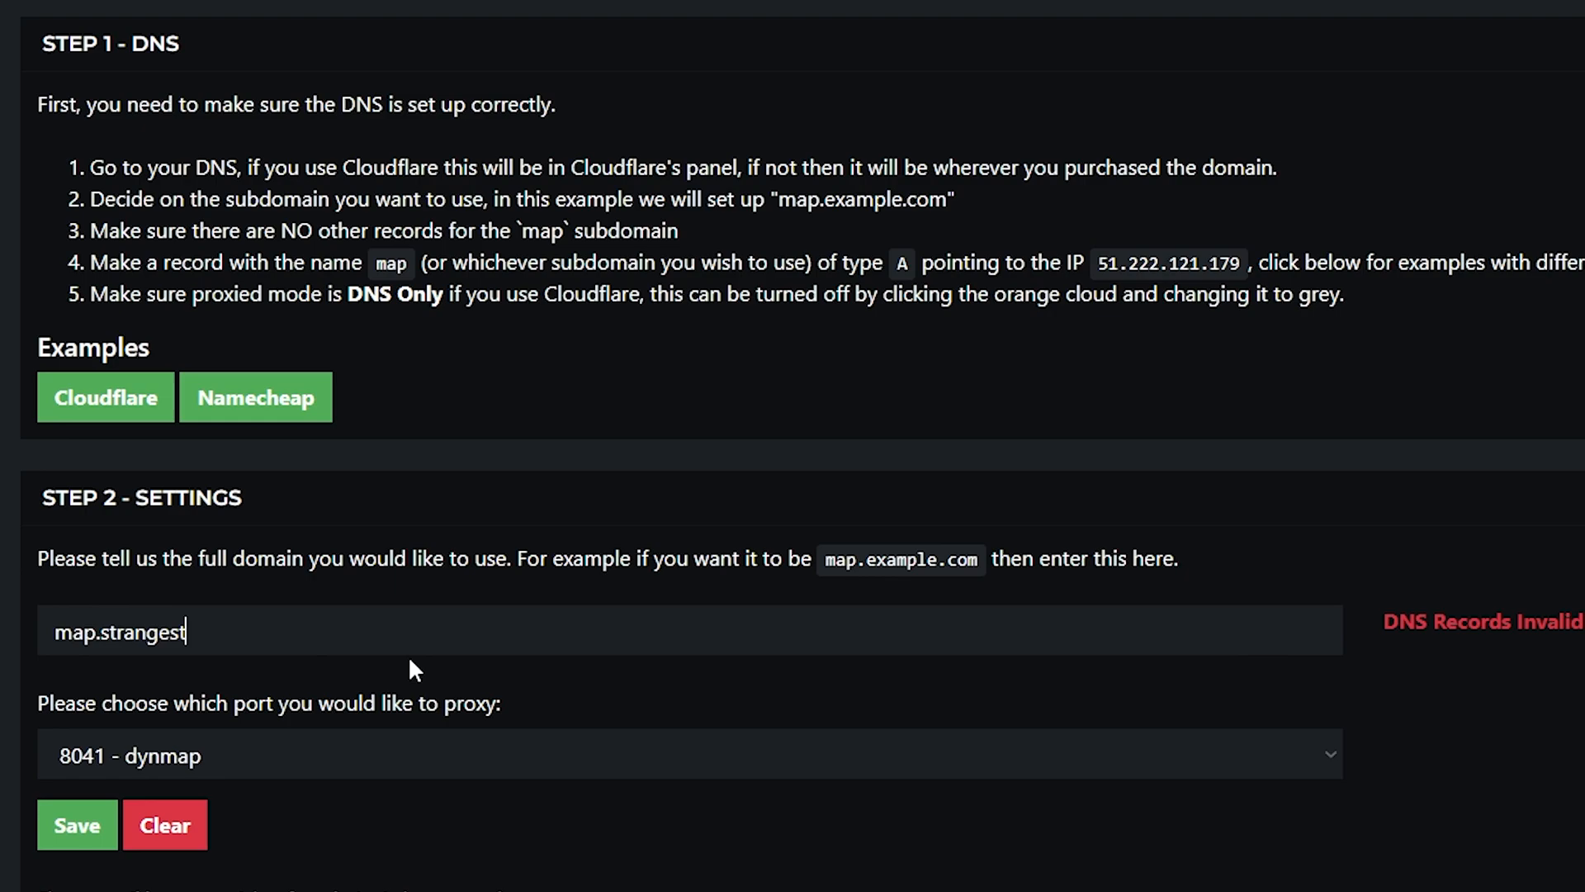
text(ann.xyz)
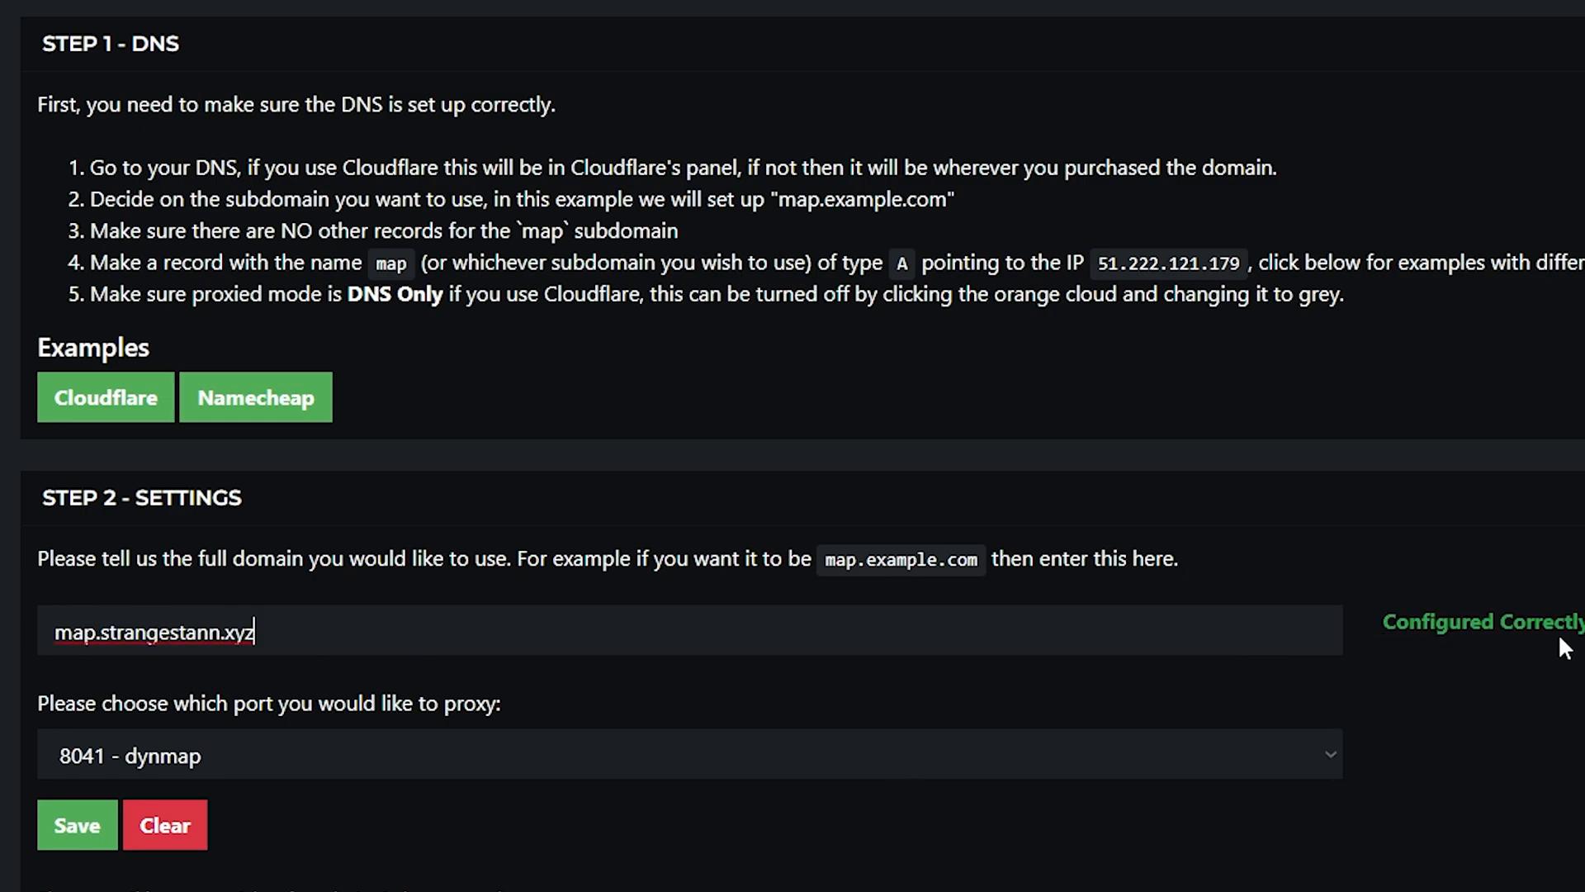
click(492, 743)
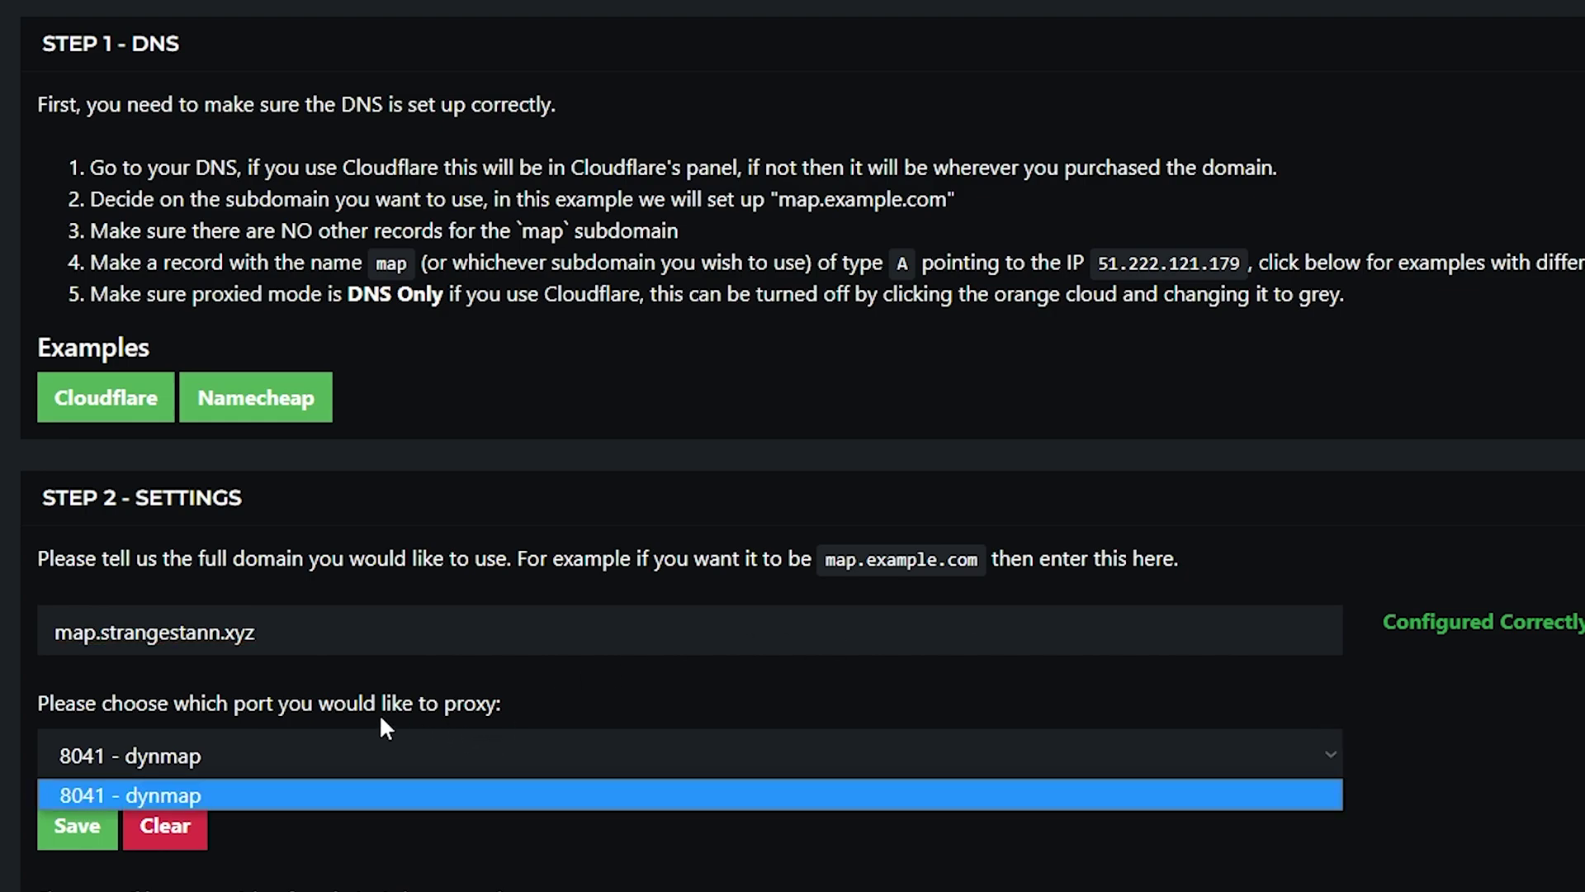
click(264, 753)
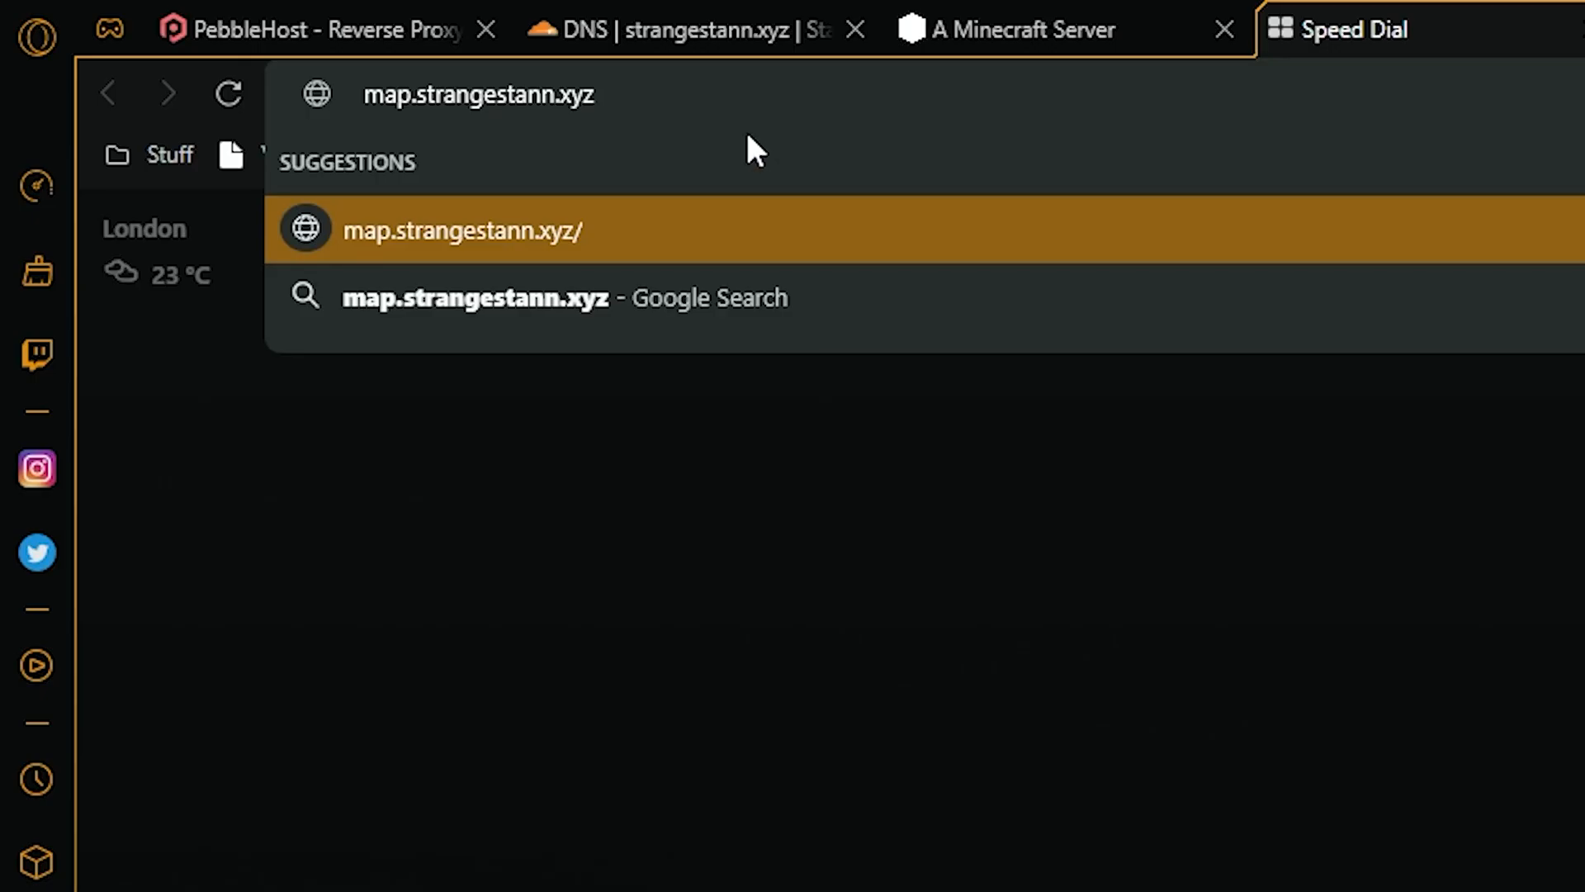
Load map.strangestann.xyz and pan and zoom around the live Dynmap showing StrangeStann.
key(Return)
scroll(792, 401, up, 1)
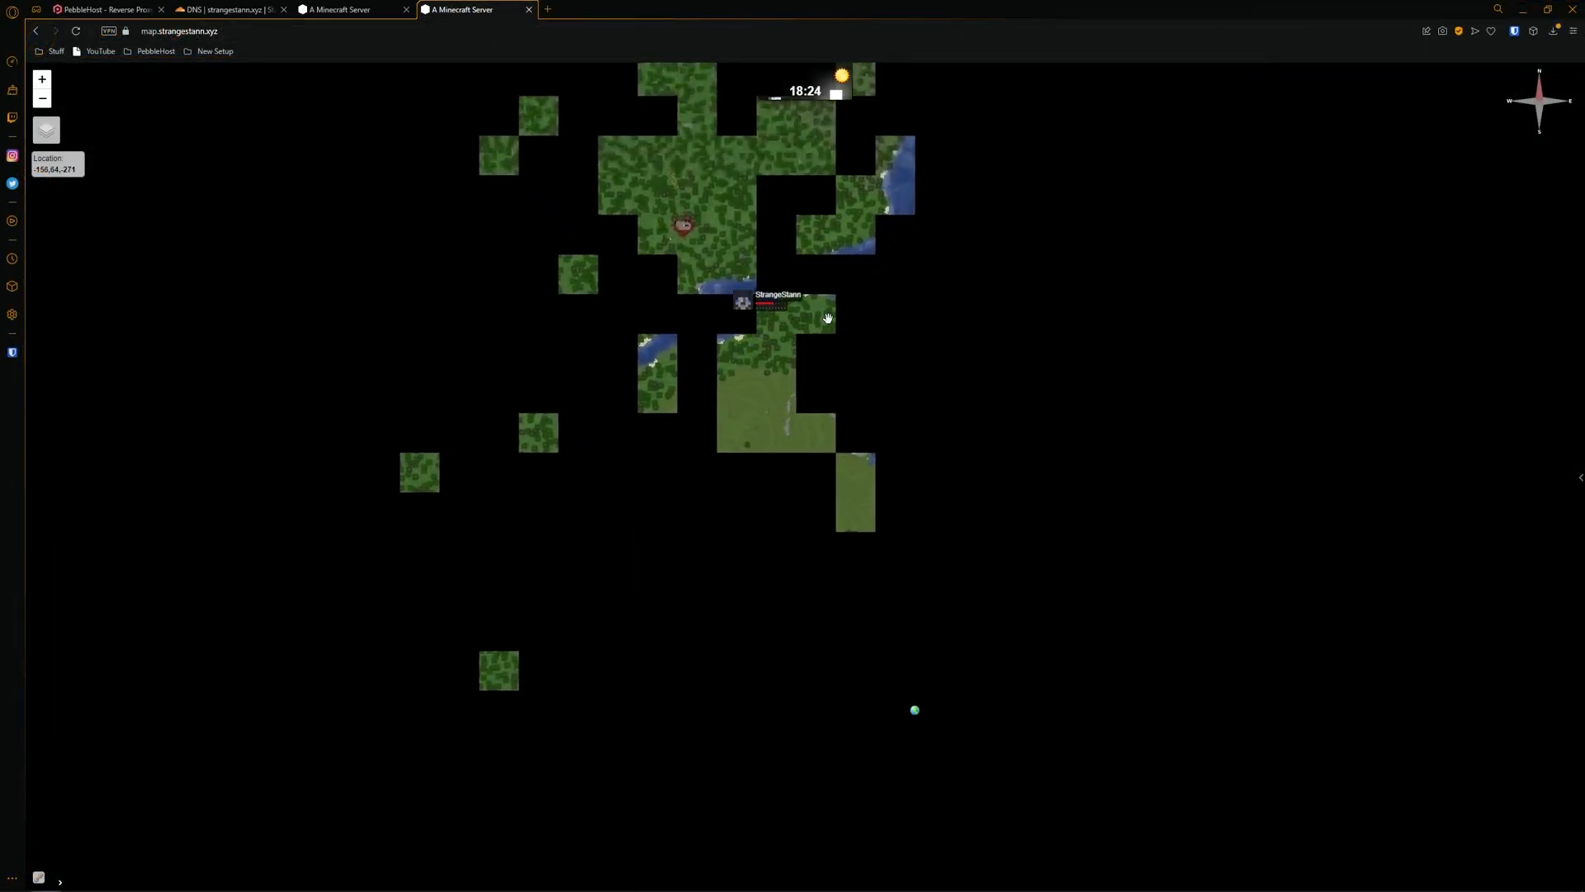
drag(793, 400, 857, 395)
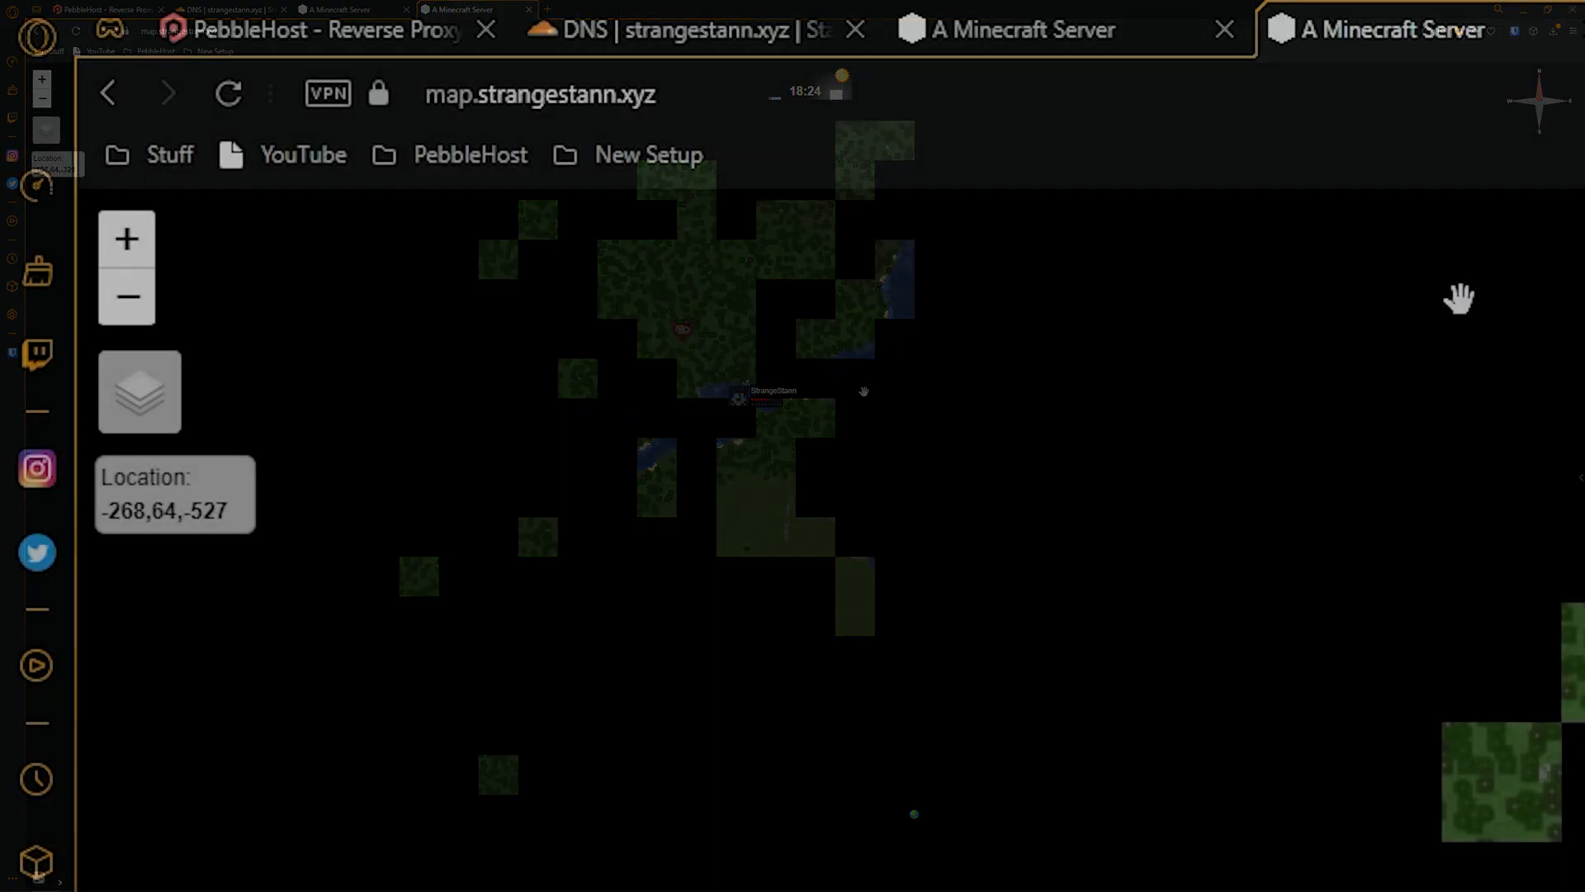
click(532, 100)
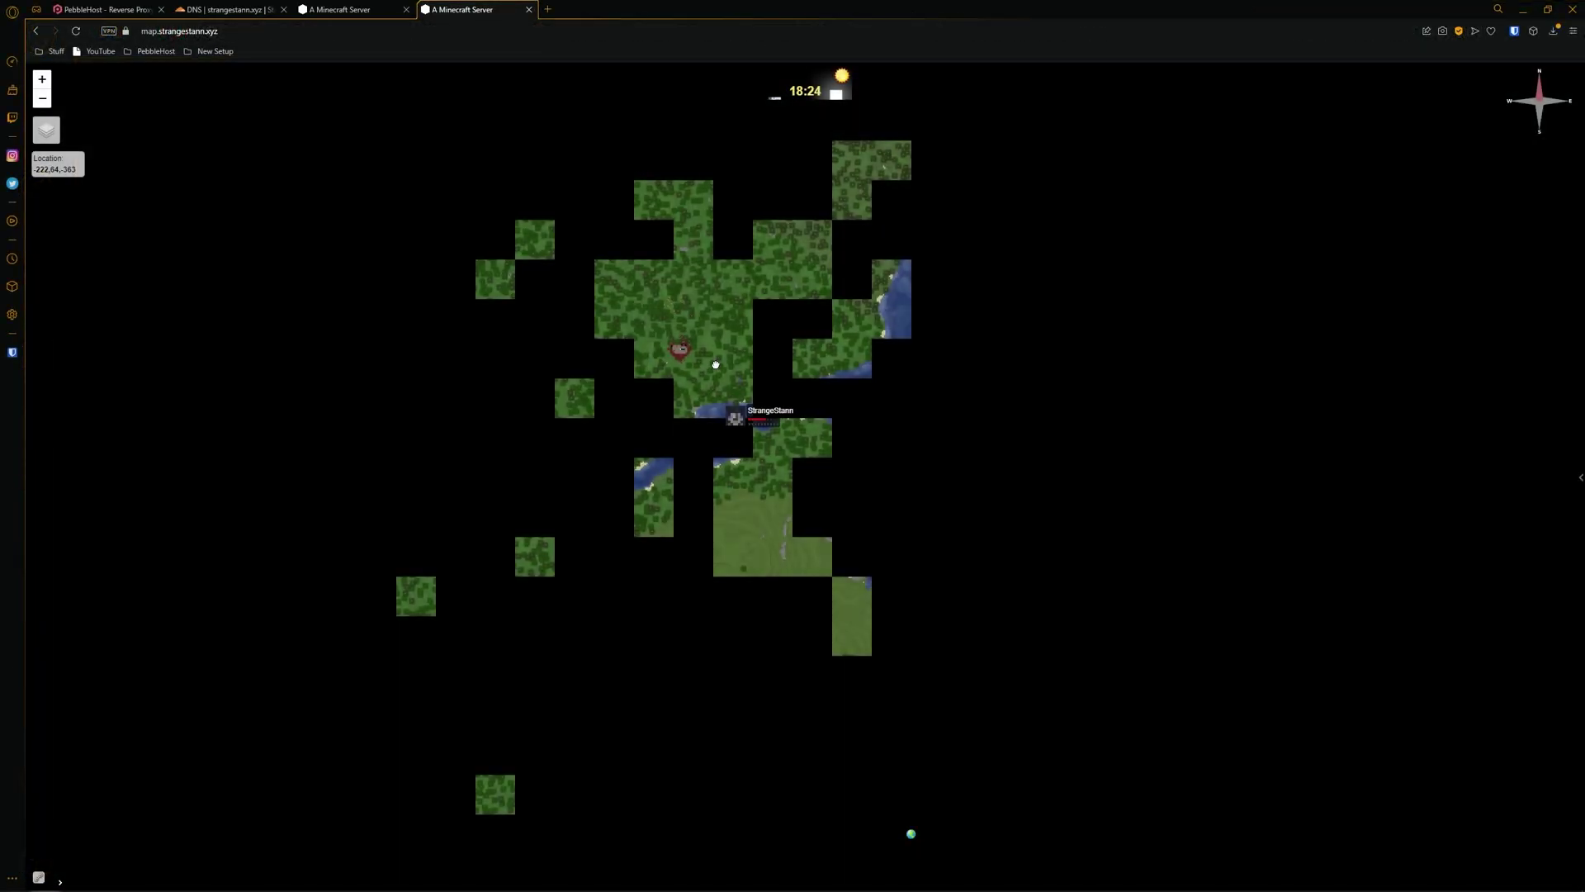
drag(715, 364, 720, 368)
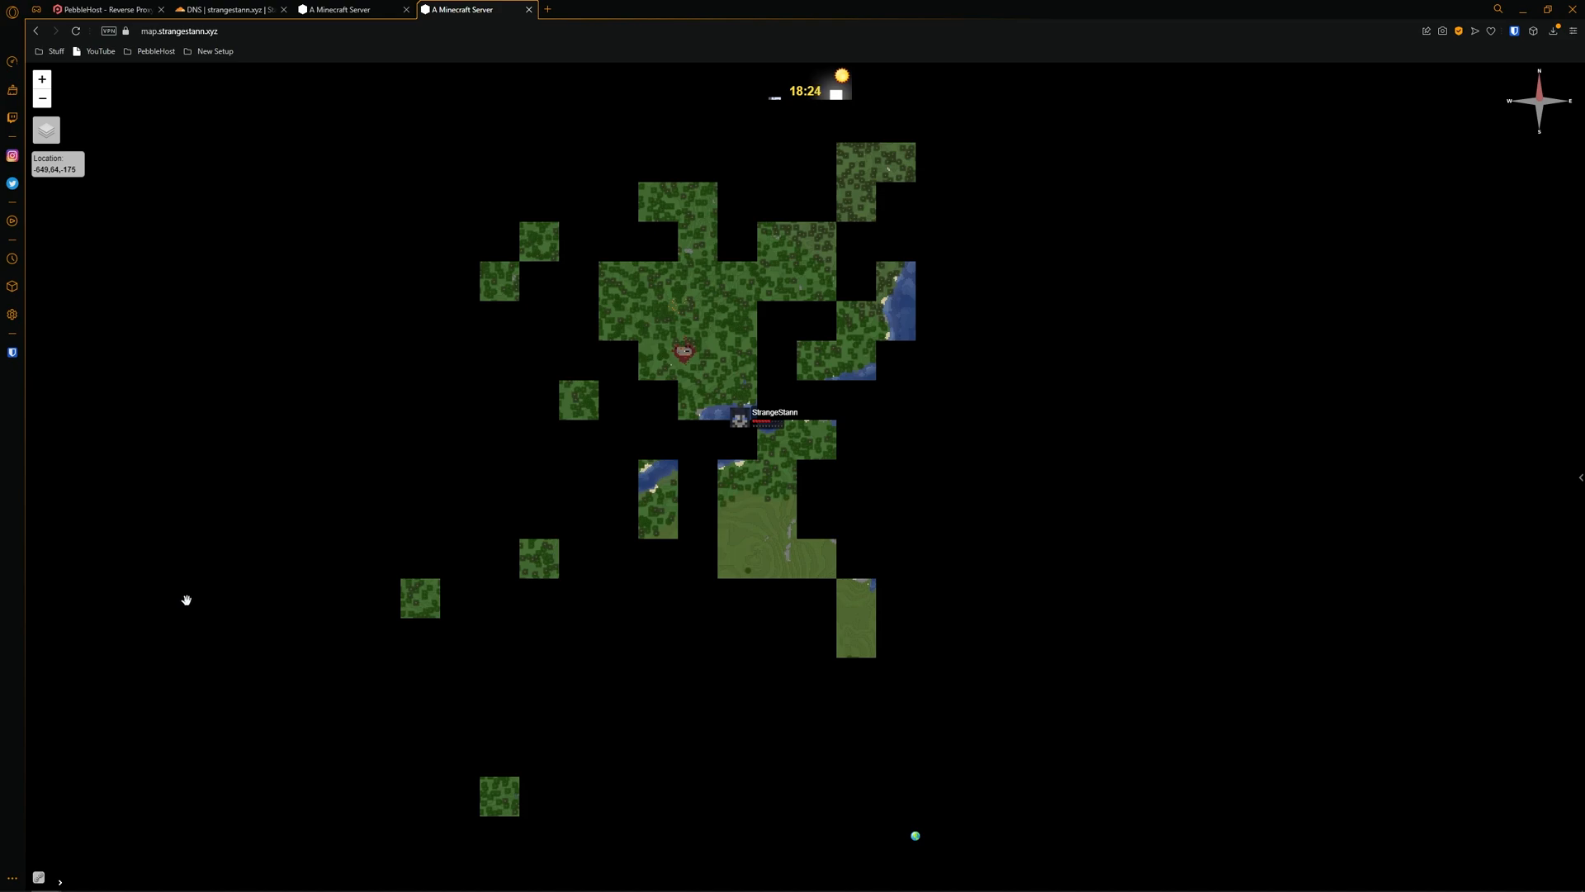
key(plus)
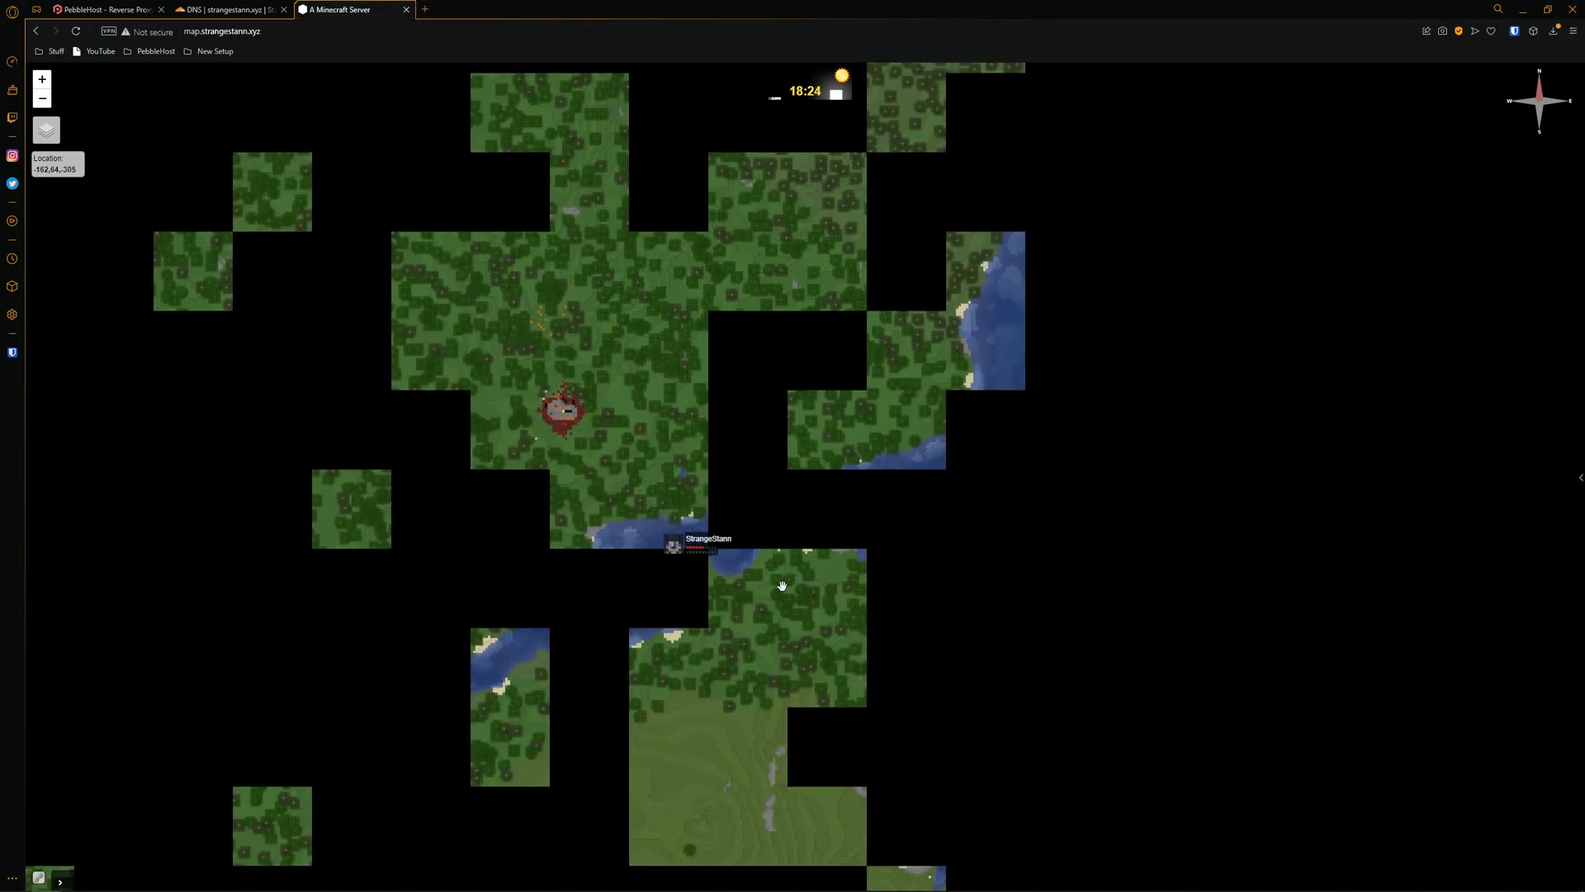